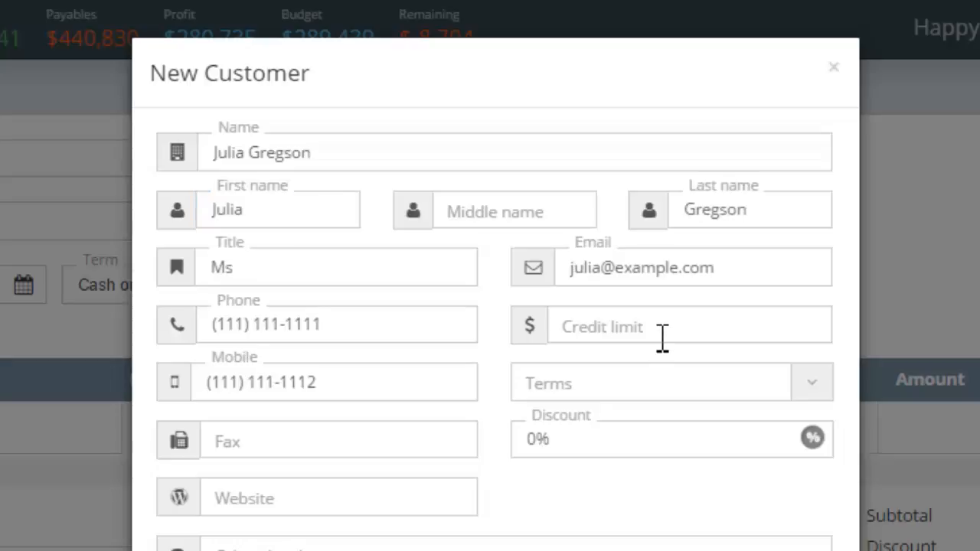
Step: Fill in the new customer's fax number and website, add the customer's full address, and save the customer record
click(662, 338)
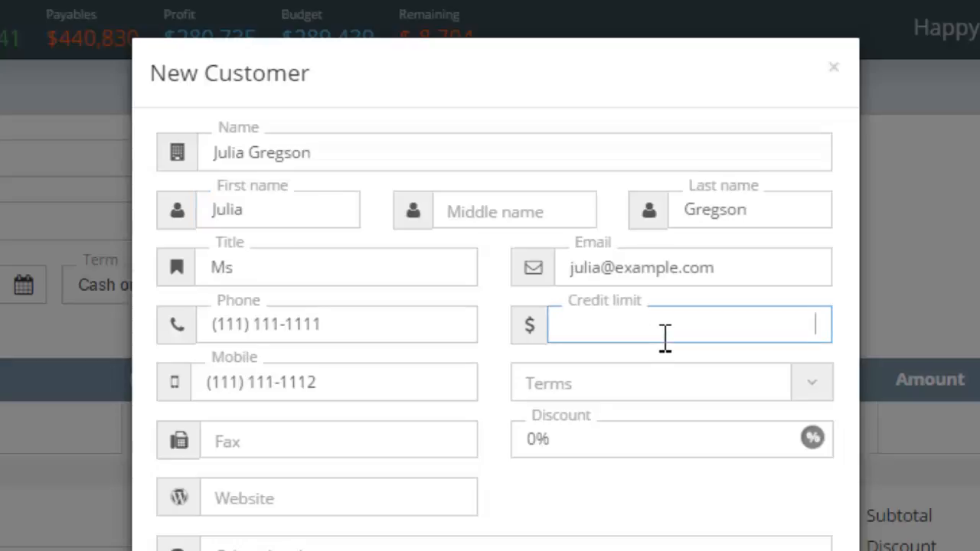
click(627, 390)
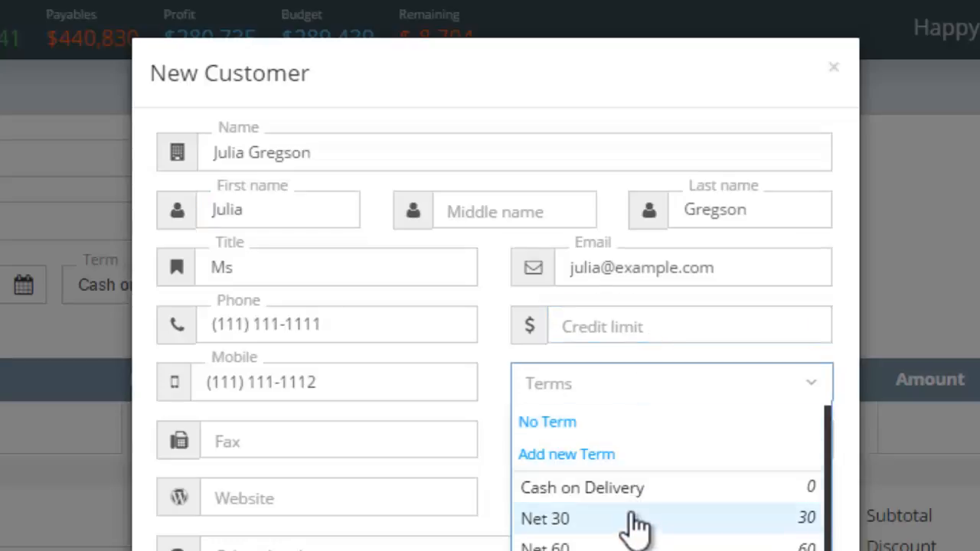
click(518, 422)
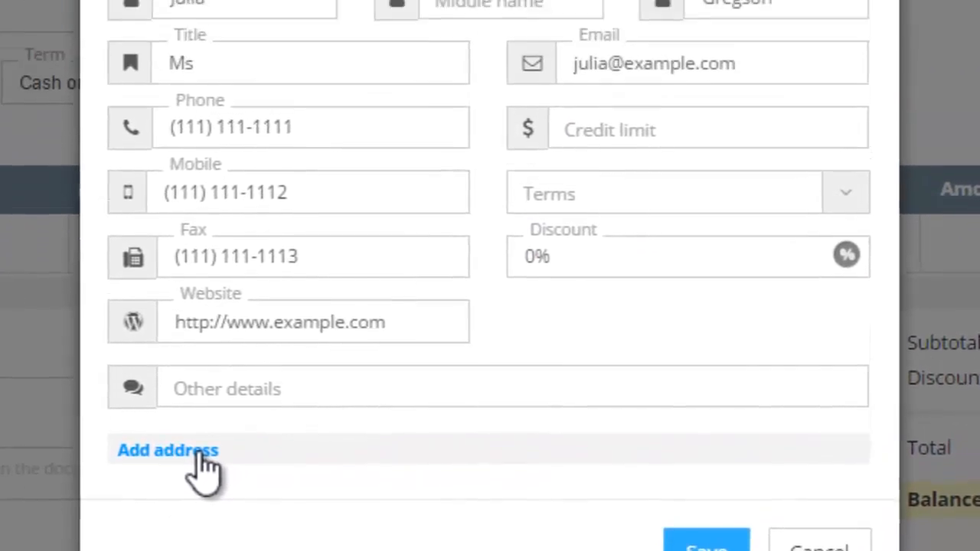
click(202, 366)
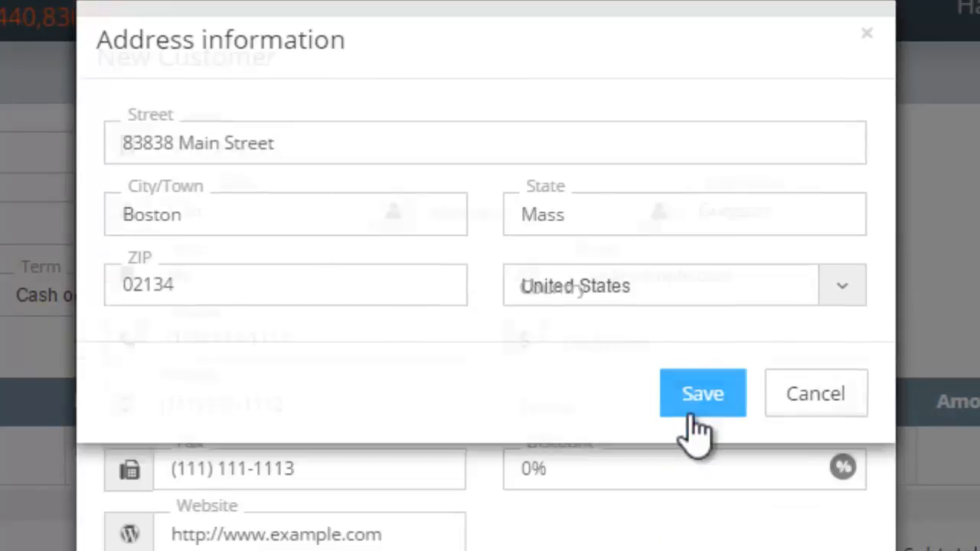
click(693, 417)
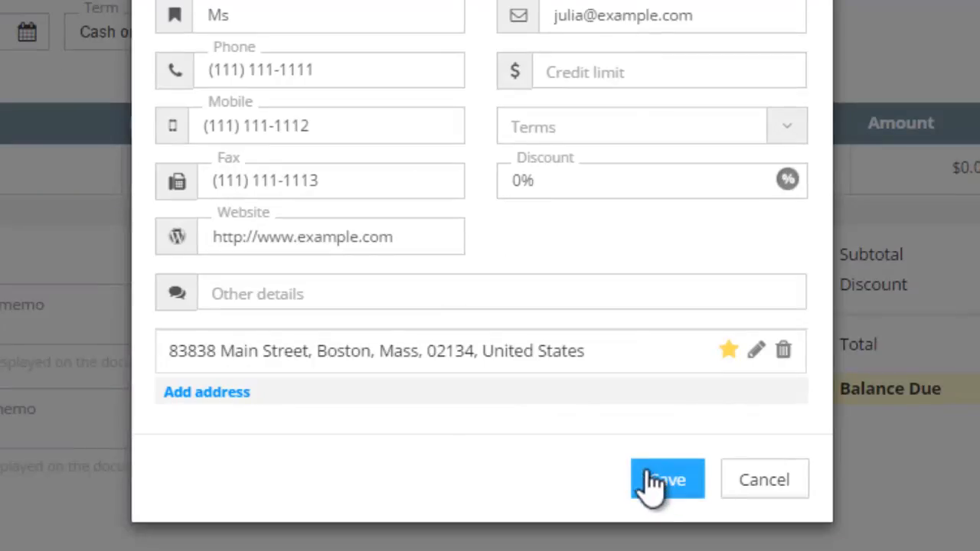
click(653, 482)
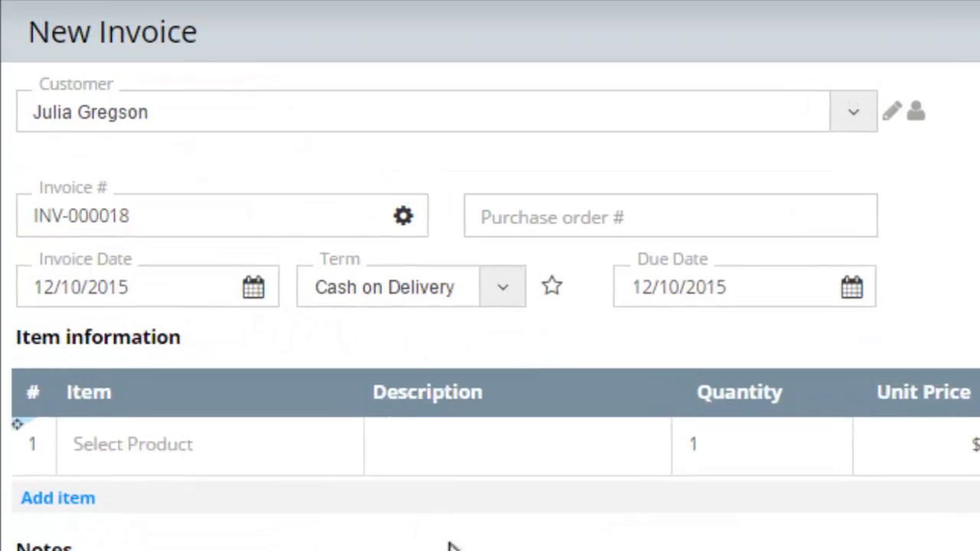
Step: Examine the invoice number settings, including prefix, number, suffix and auto-generation, without saving changes
click(149, 219)
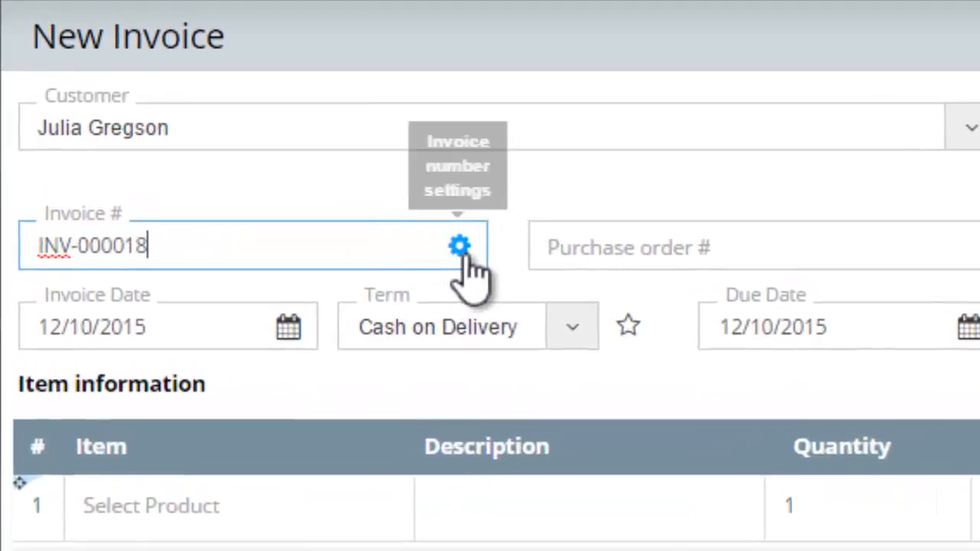
click(460, 248)
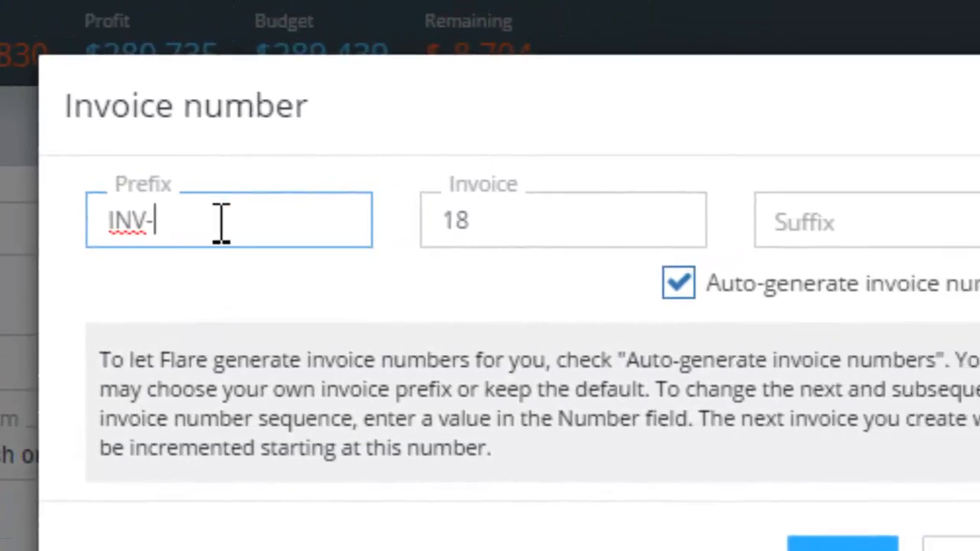
click(516, 243)
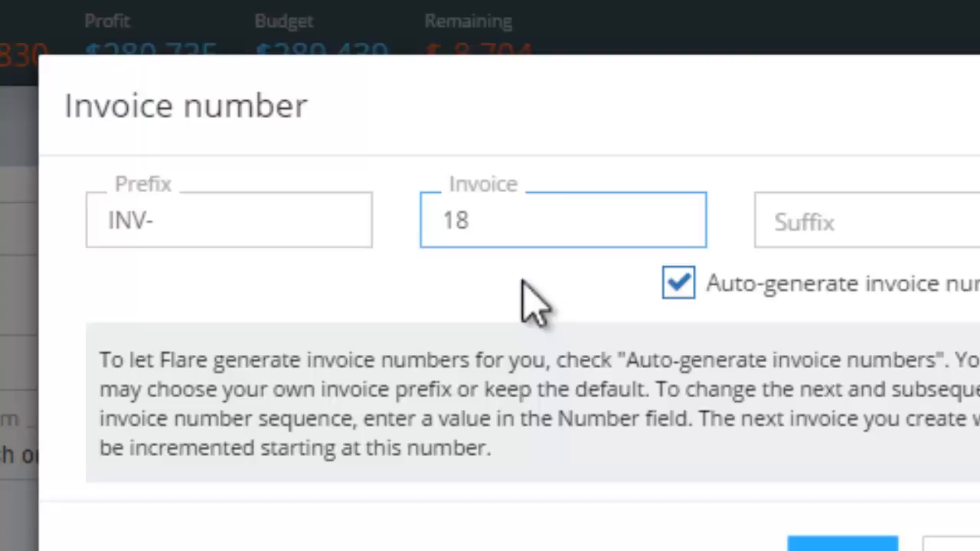
click(888, 226)
click(918, 275)
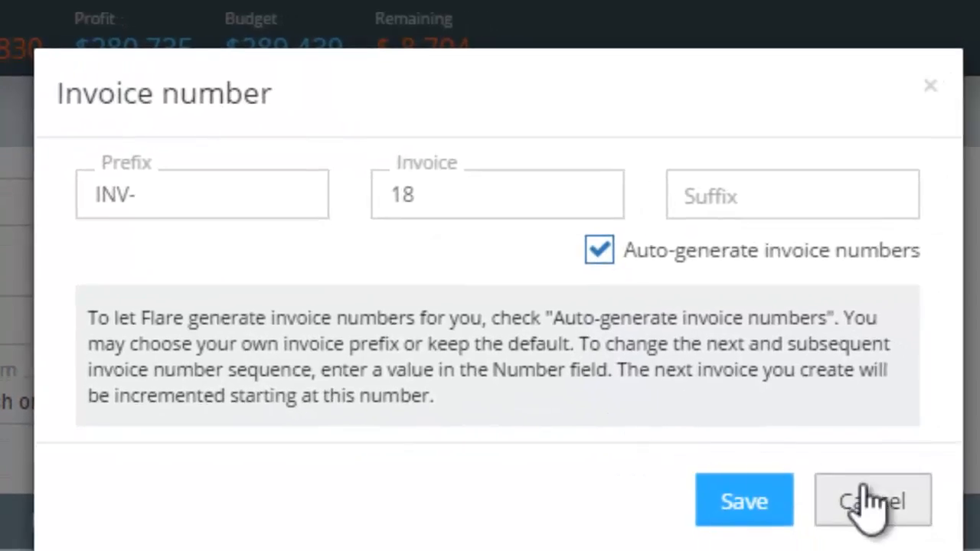
click(870, 505)
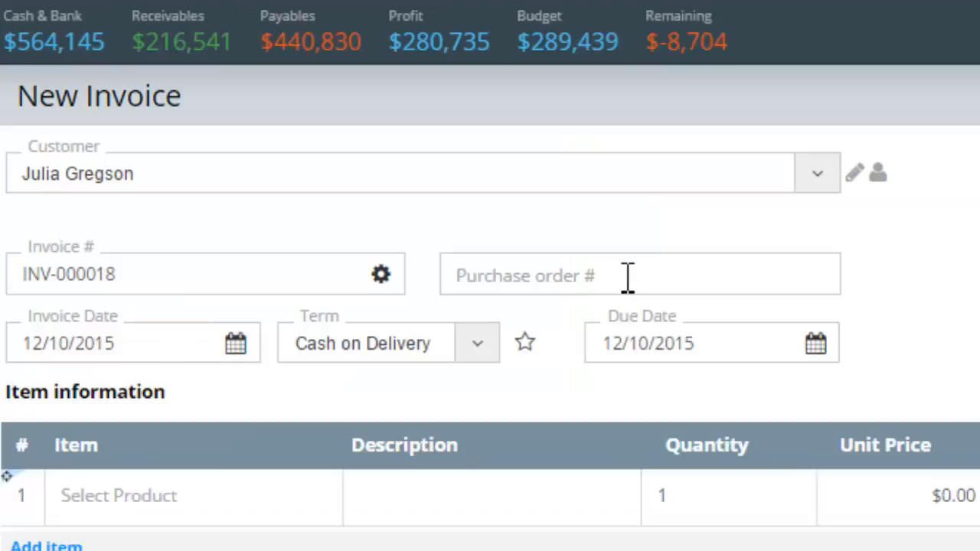
Step: Enter the purchase order number and set the invoice's payment term to Net 30
click(629, 278)
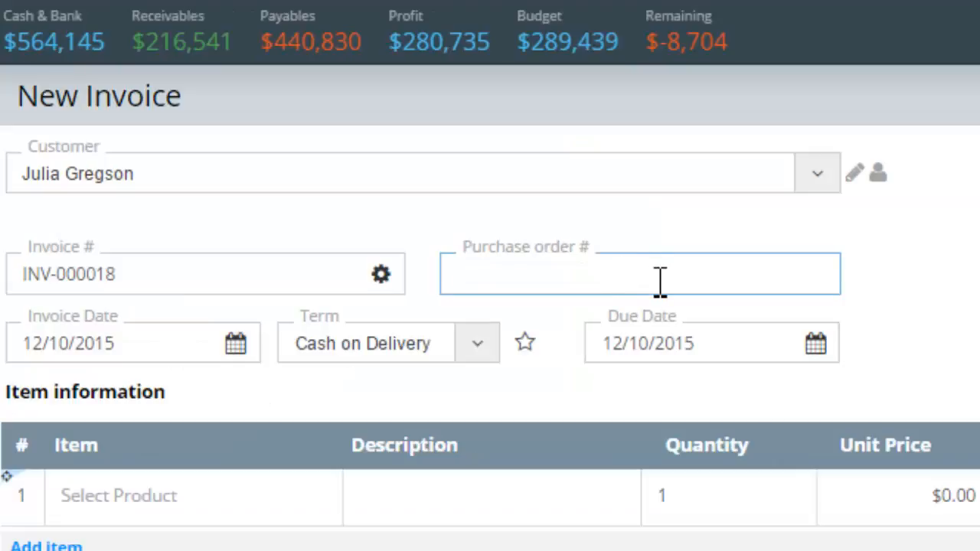
text(8474747)
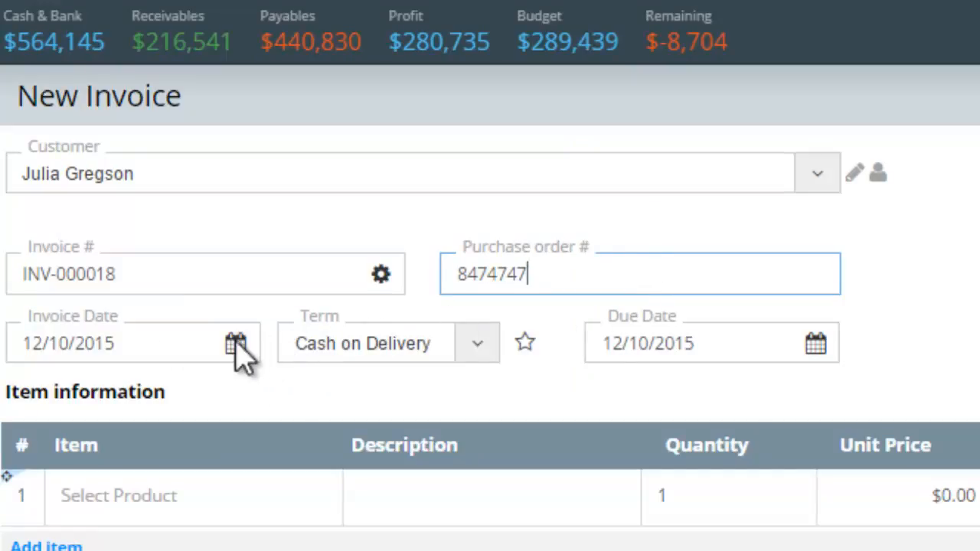
click(207, 404)
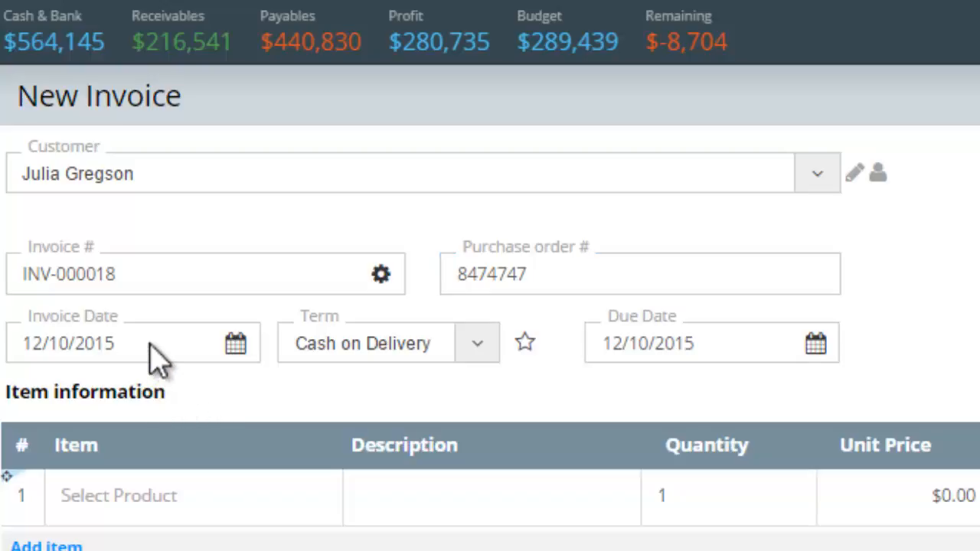
click(159, 358)
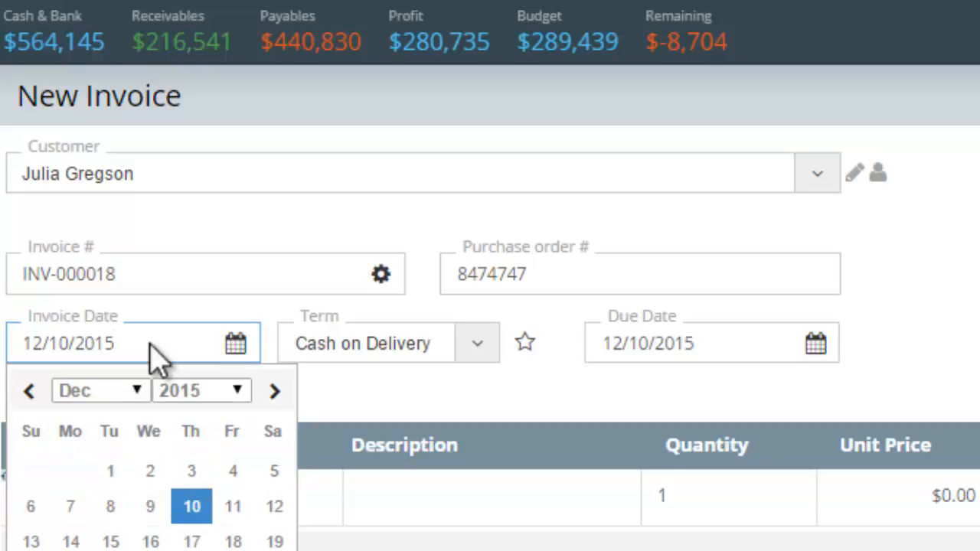
click(479, 346)
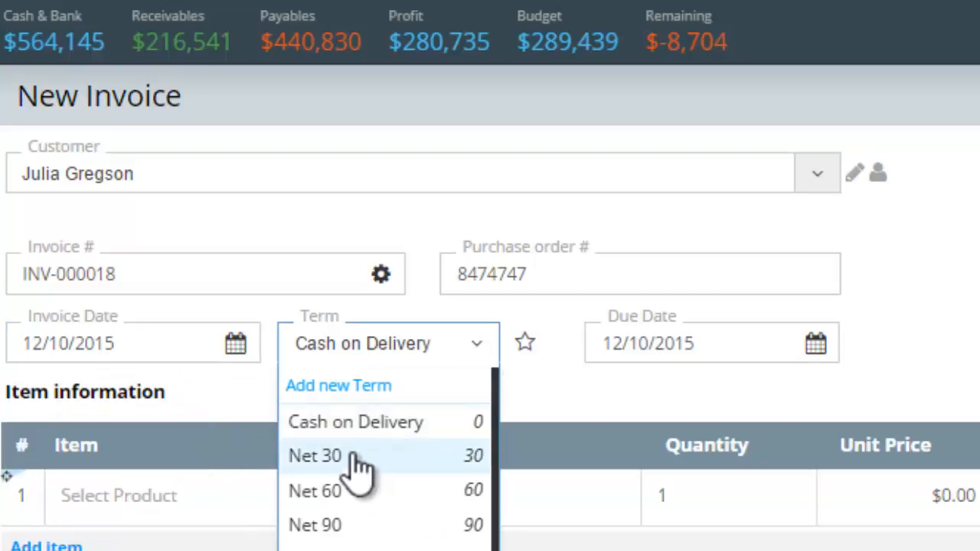
click(357, 463)
Step: Create a new product named Blue Widgets priced at $200.00 with a revenue account, and use it as the first invoice item
click(201, 502)
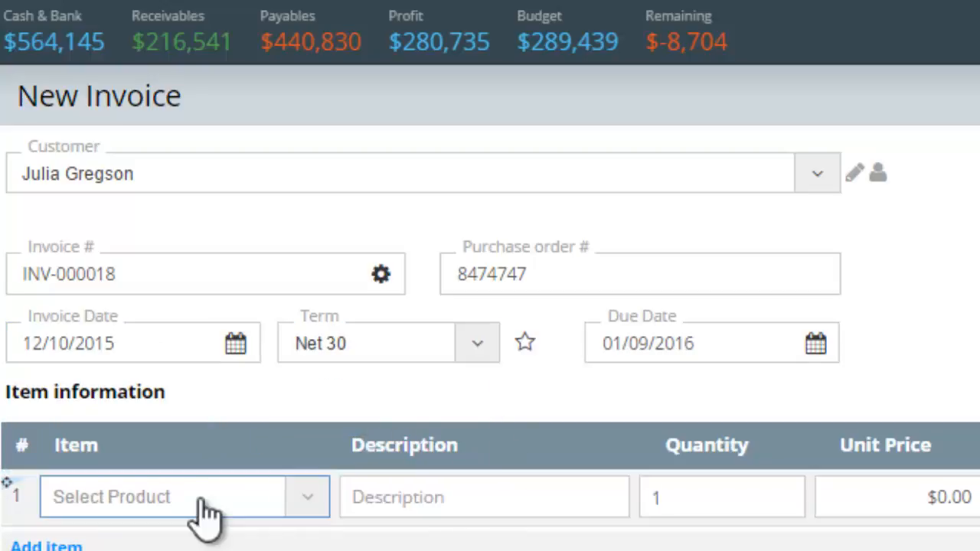
click(201, 502)
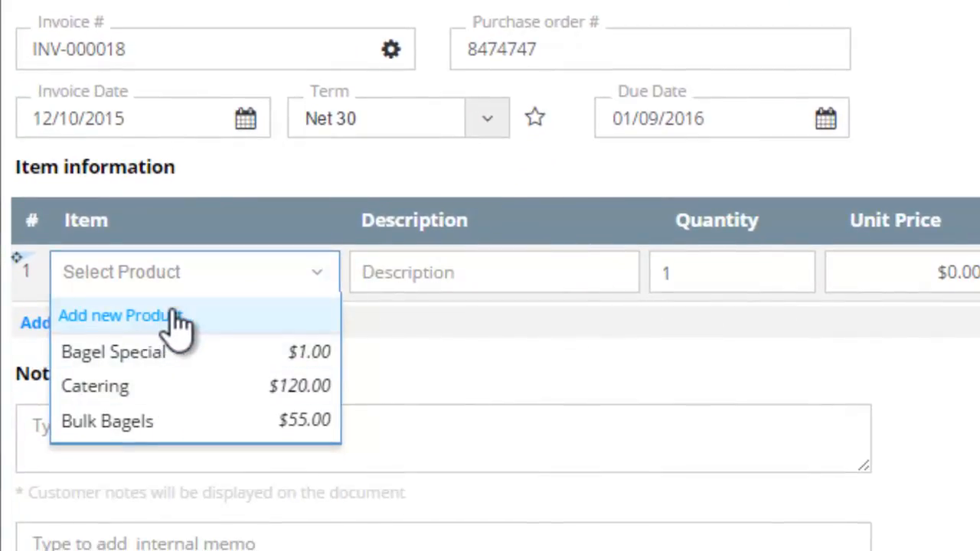
click(219, 322)
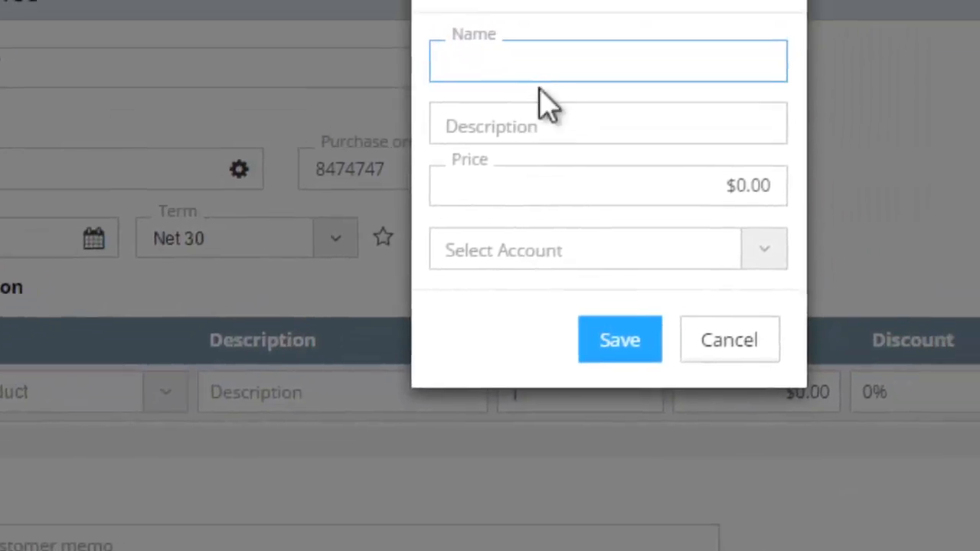
click(420, 170)
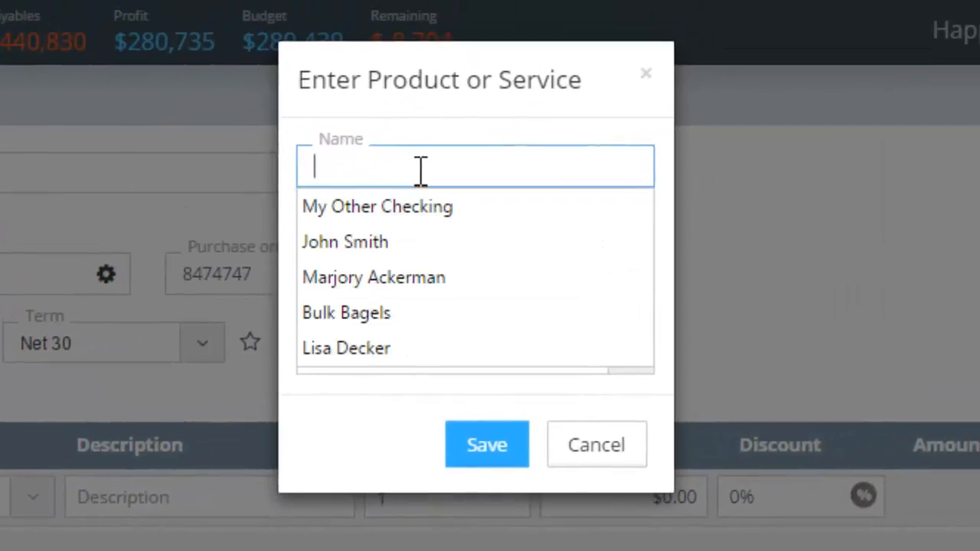
text(Blue Widgets)
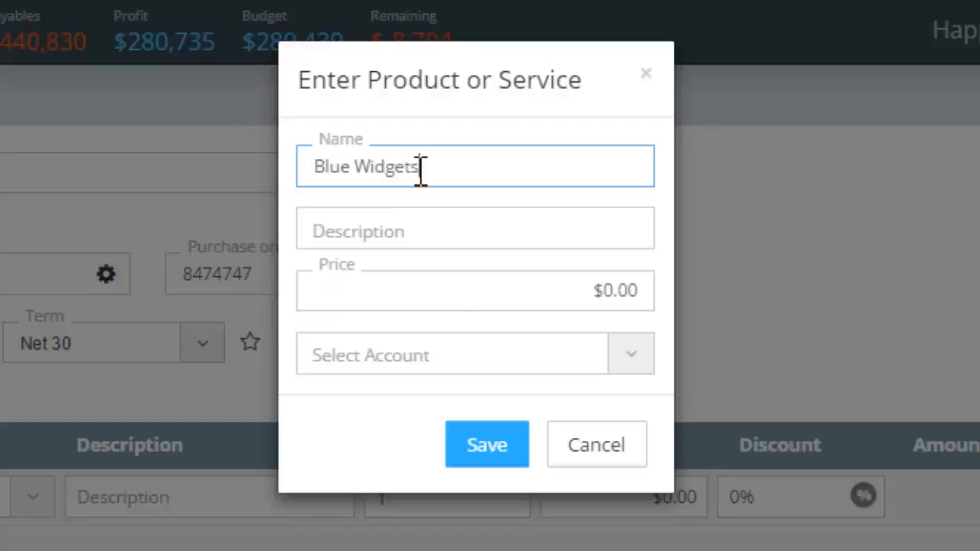
click(456, 291)
text(200)
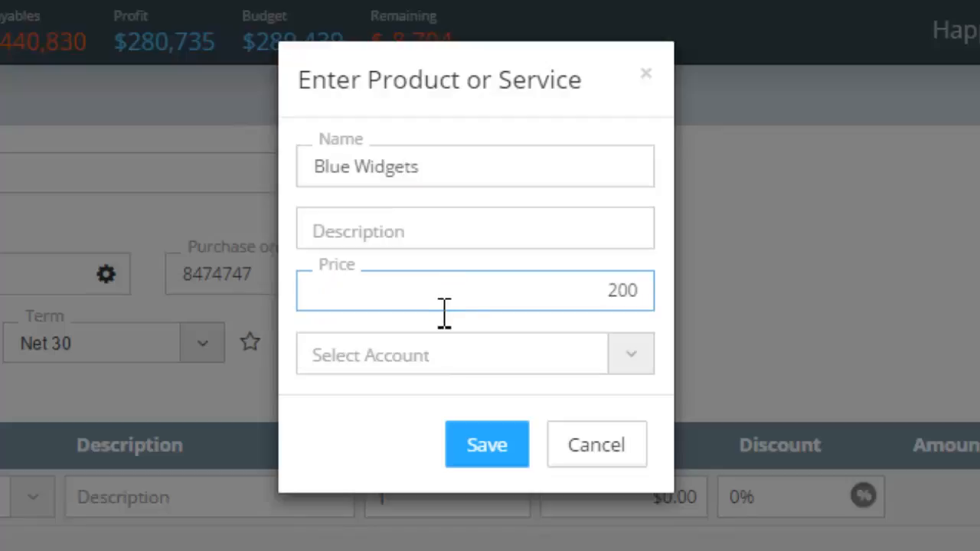
click(412, 366)
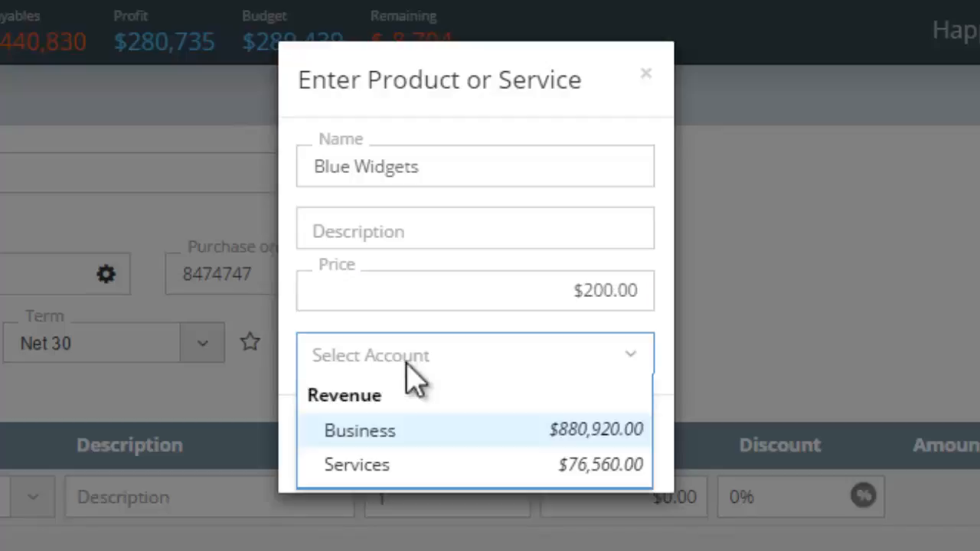
click(459, 464)
click(494, 413)
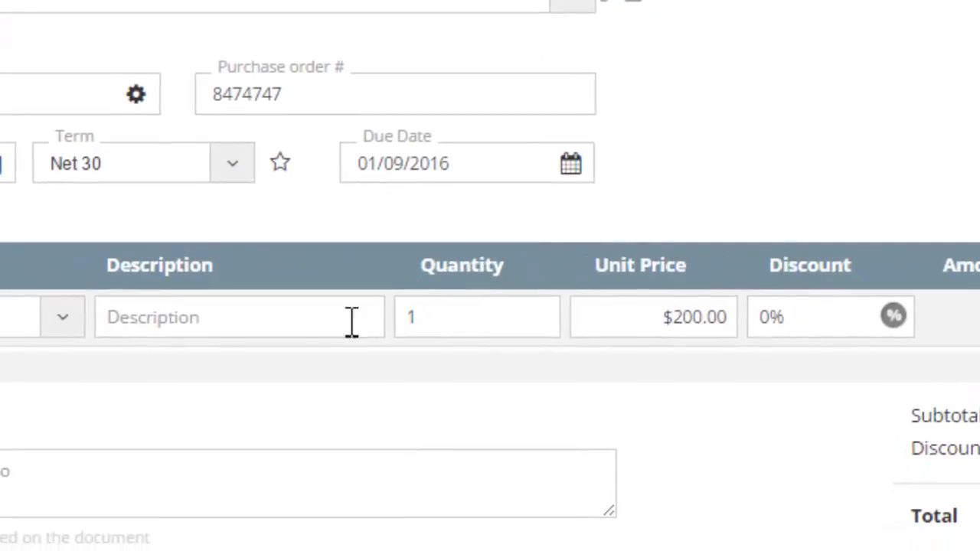
Step: Set the quantity of the Blue Widgets line to 3
click(274, 469)
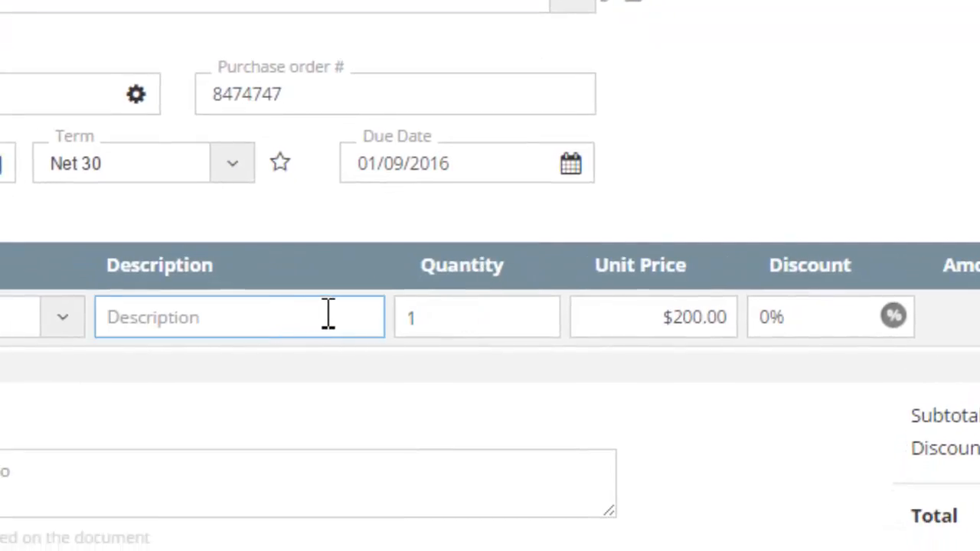
click(480, 319)
text(3)
click(772, 186)
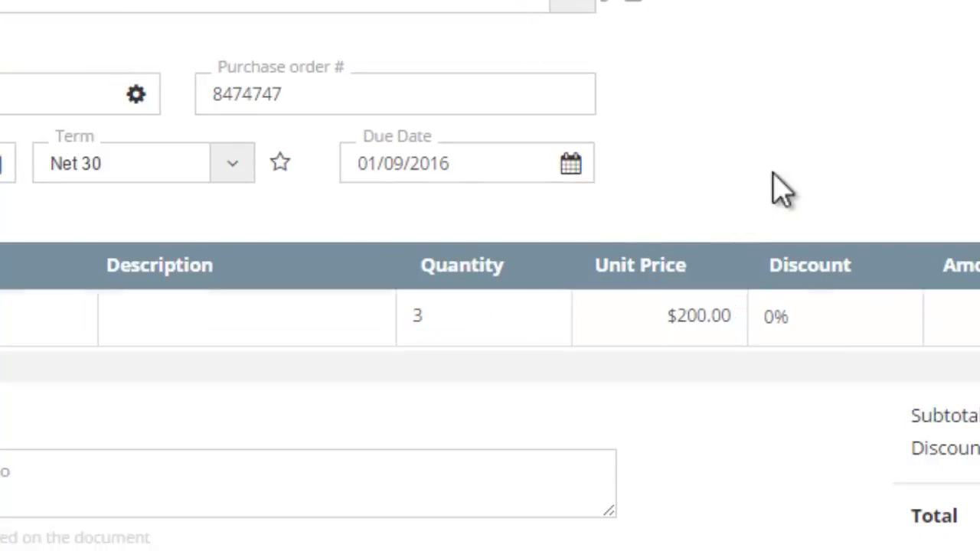
click(823, 317)
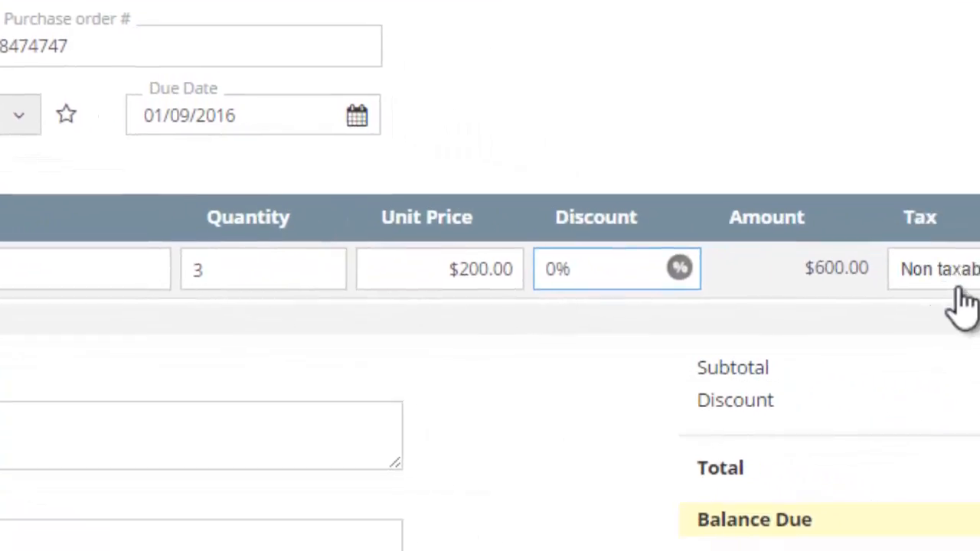
Step: Create a new tax named "city tax" with a 2% rate from the Blue Widgets line's tax setting
click(840, 201)
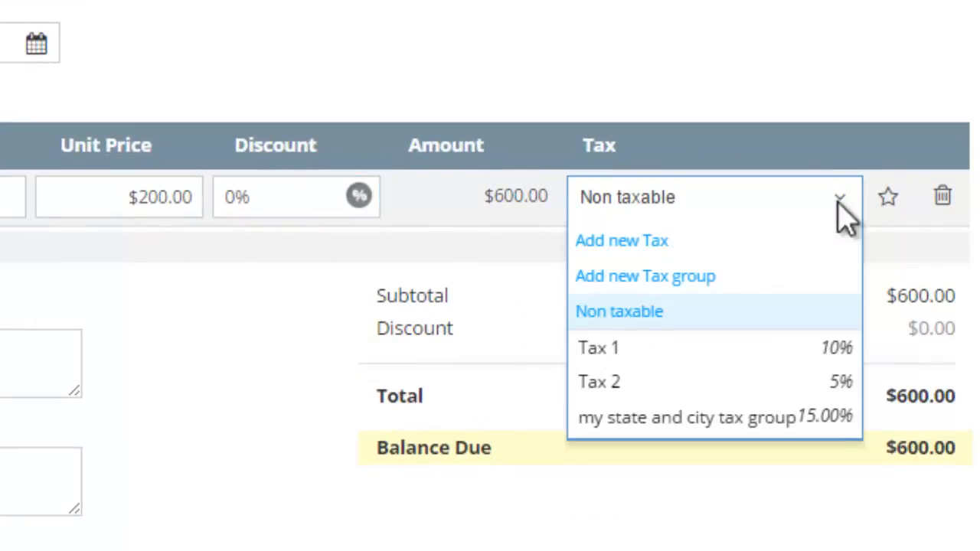
click(647, 243)
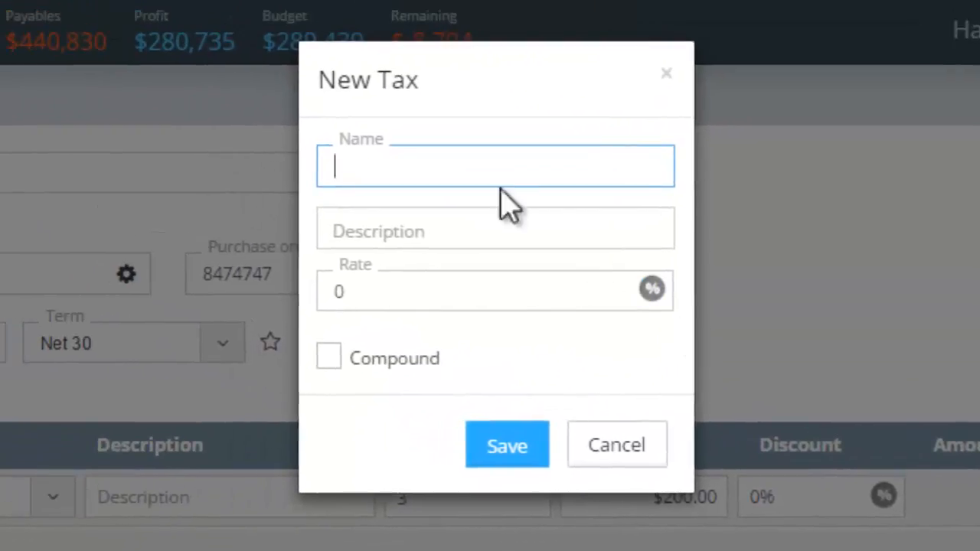
text(city tax)
click(494, 291)
text(2)
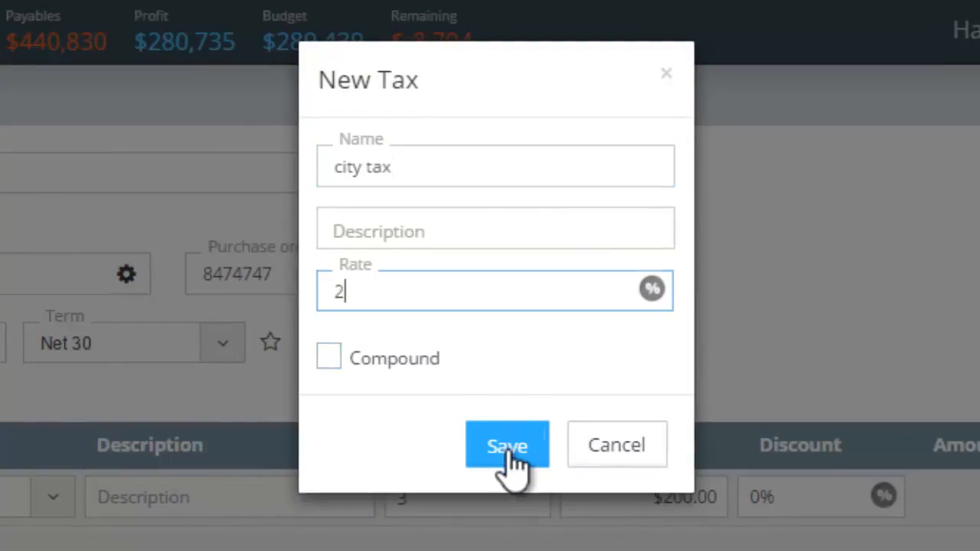
click(507, 448)
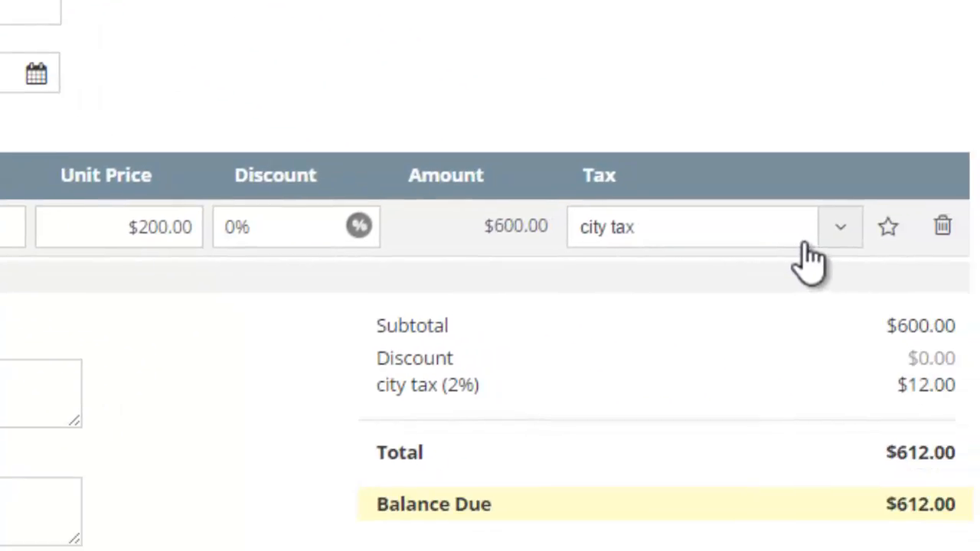
Step: Create another tax named "state tax" with a 4% rate and apply it to the Blue Widgets line
click(834, 235)
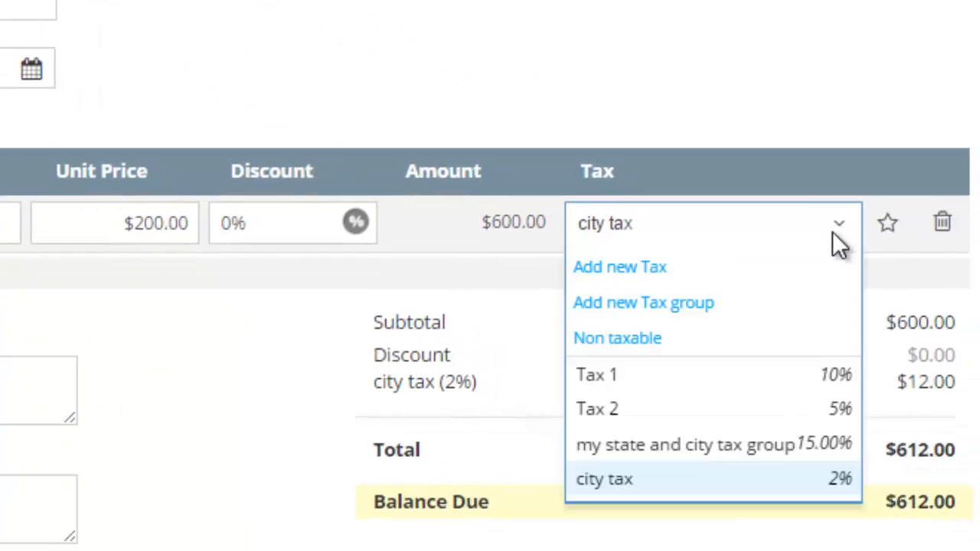
click(634, 267)
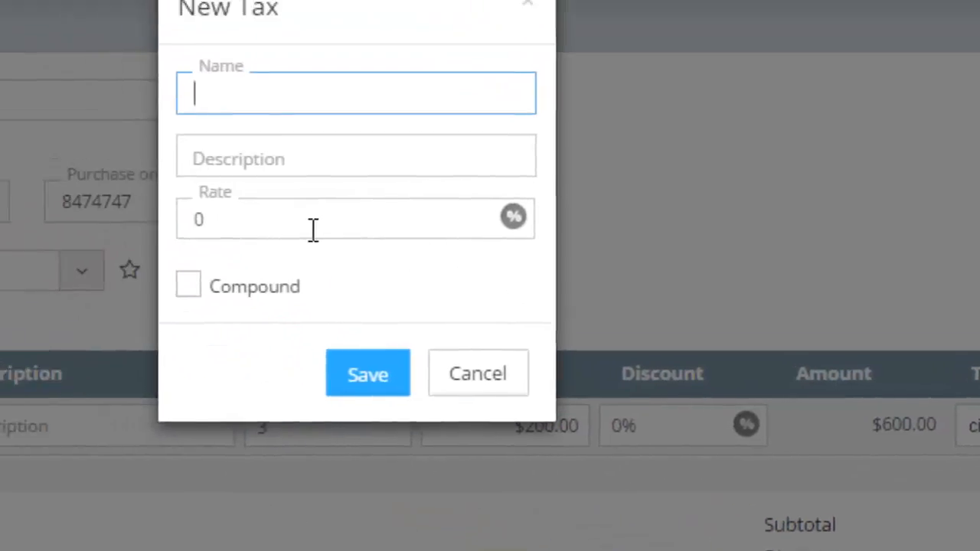
text(state tax)
click(313, 228)
text(4)
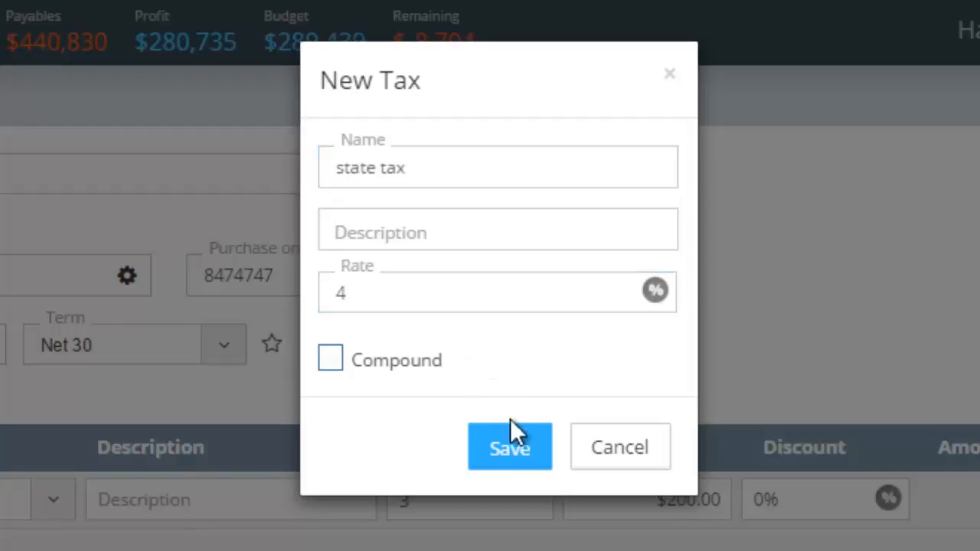
click(512, 450)
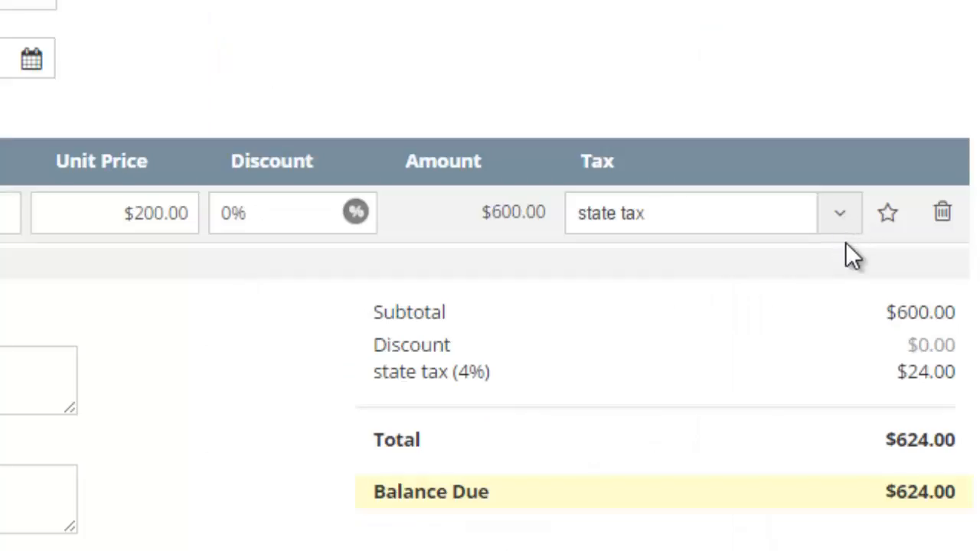
Step: Create a tax group named "my state and city tax" combining city tax and state tax, and apply it to the Blue Widgets line
click(840, 218)
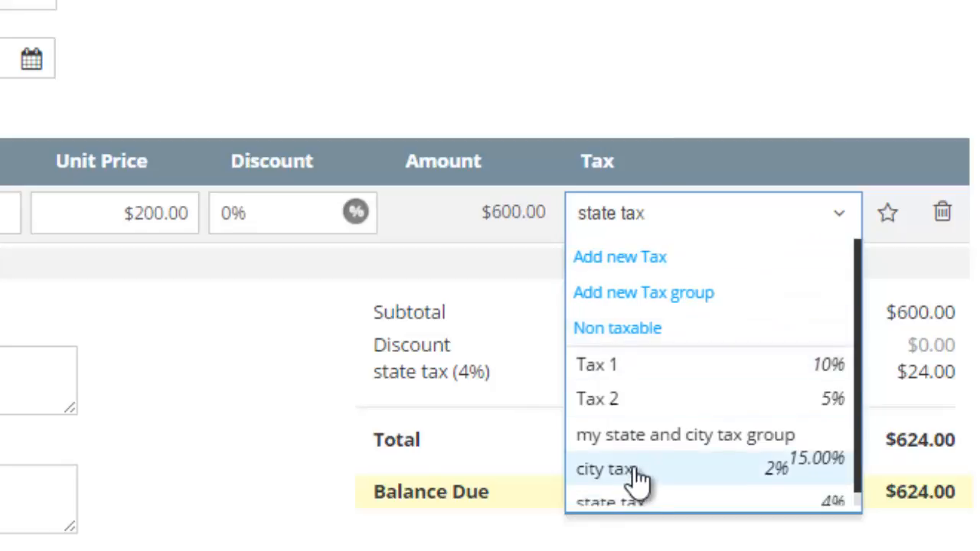
scroll(634, 486, down, 1)
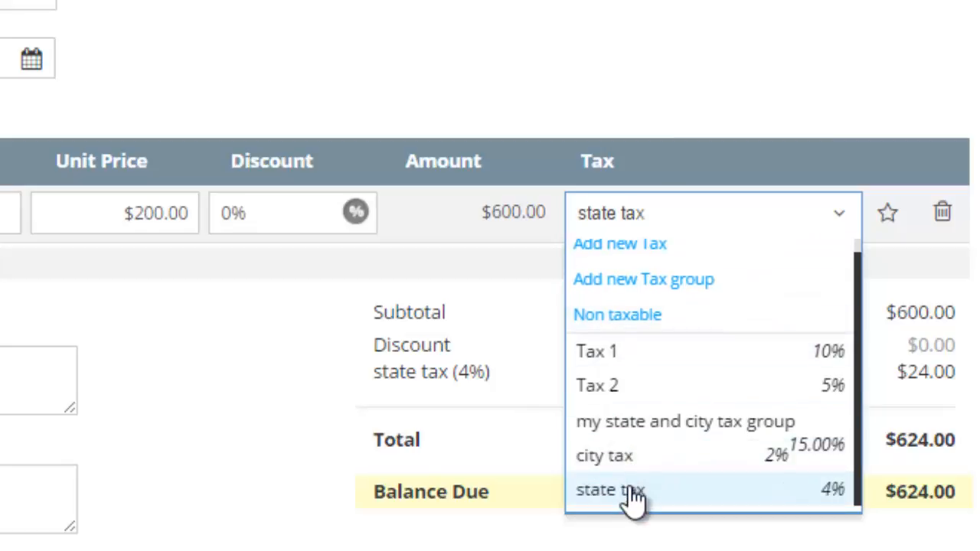
click(671, 292)
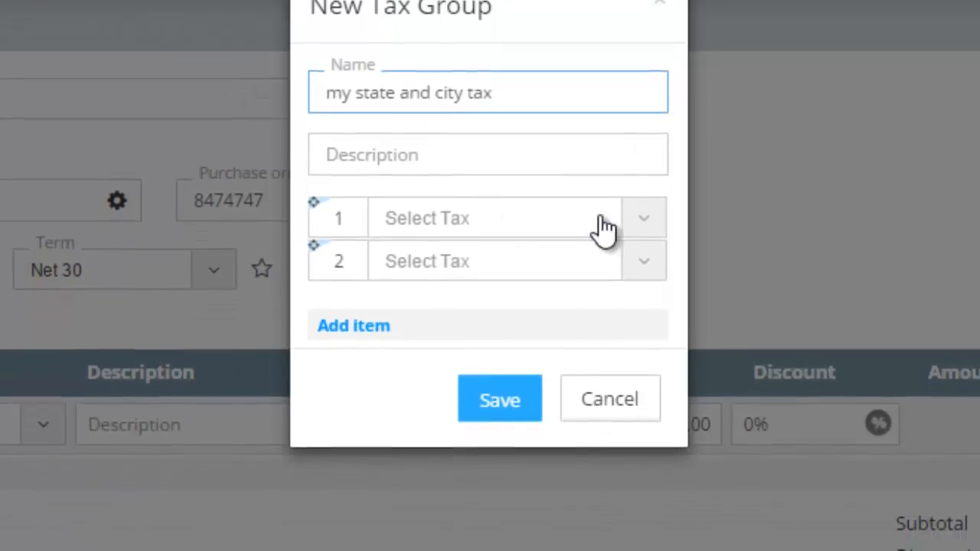
click(604, 297)
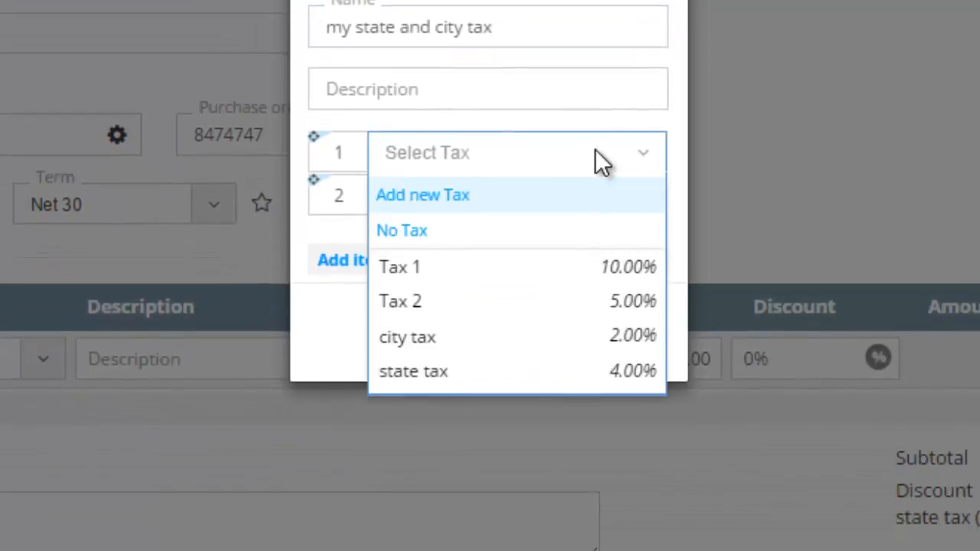
click(417, 337)
click(450, 277)
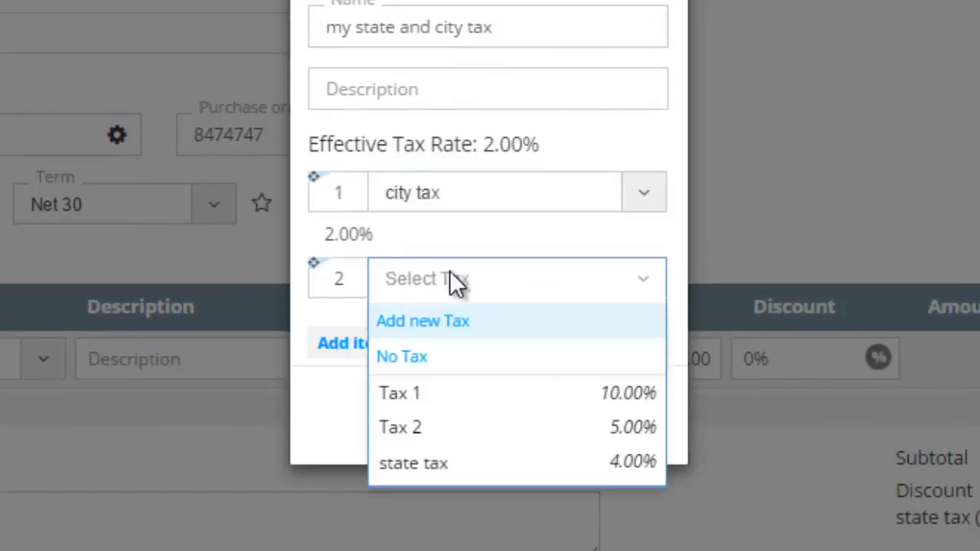
click(413, 467)
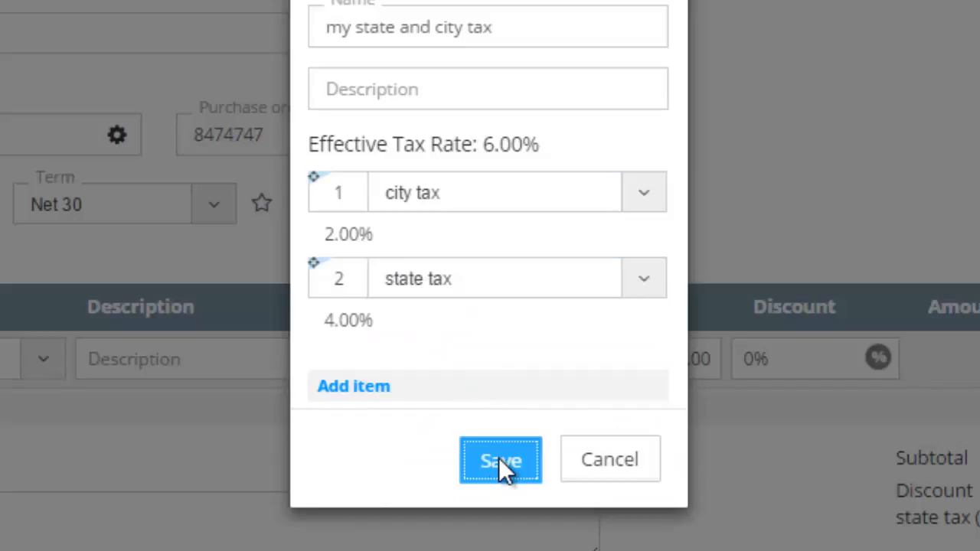
click(498, 458)
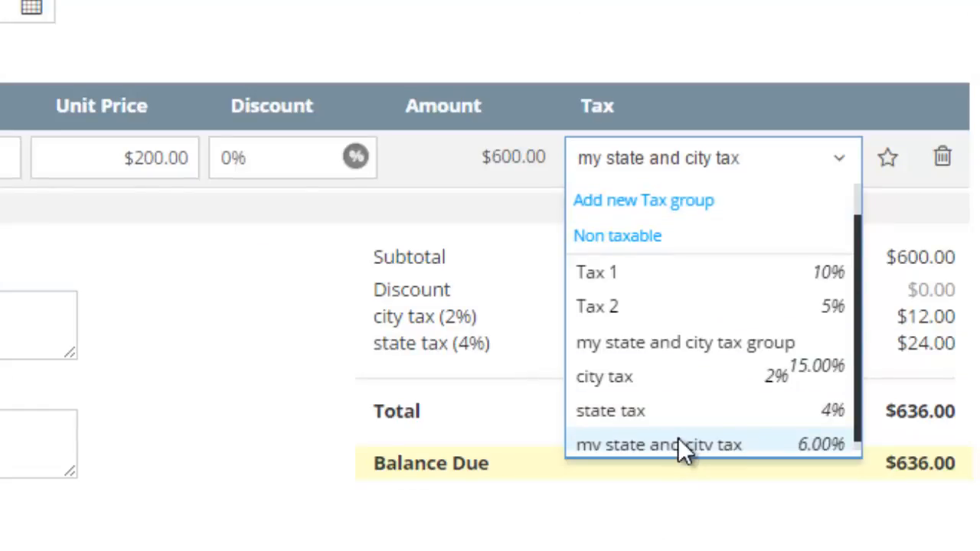
click(679, 441)
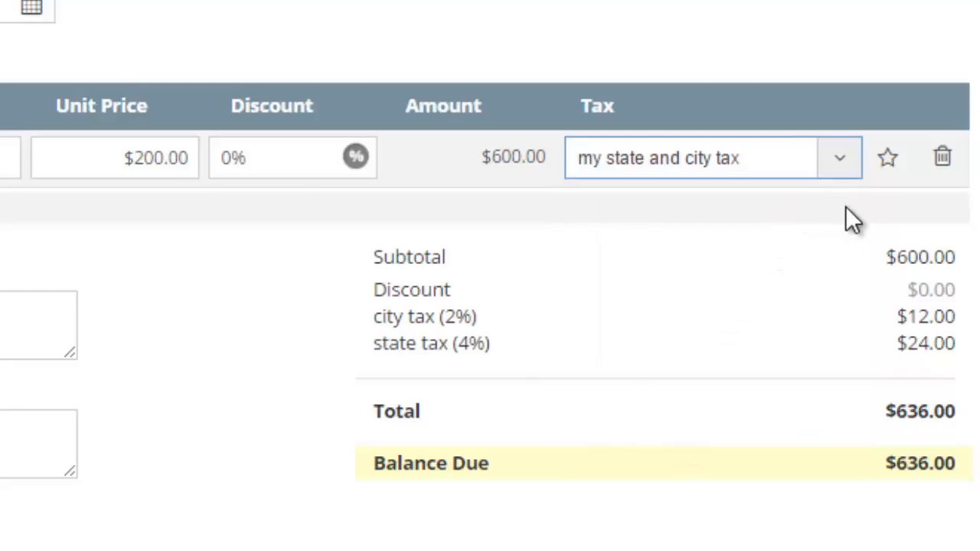
click(5, 306)
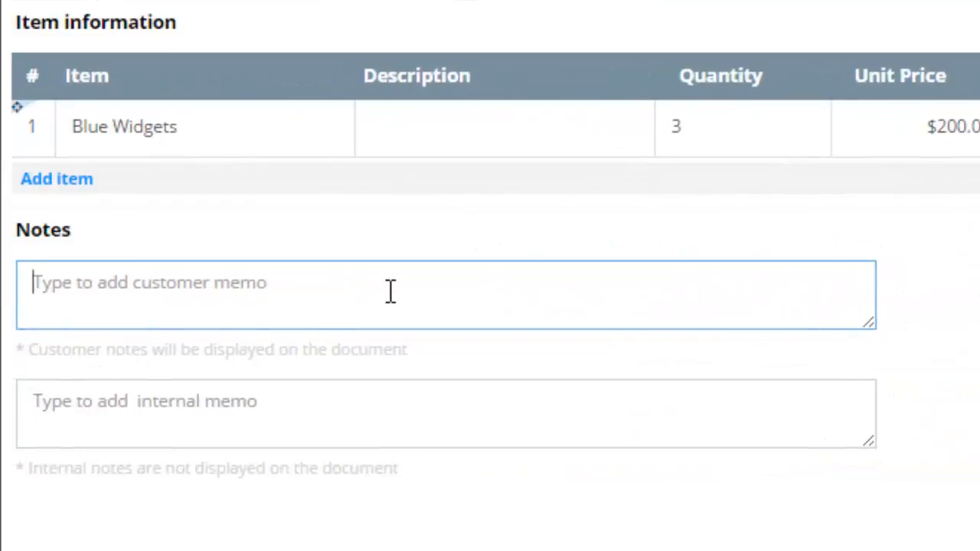
click(397, 412)
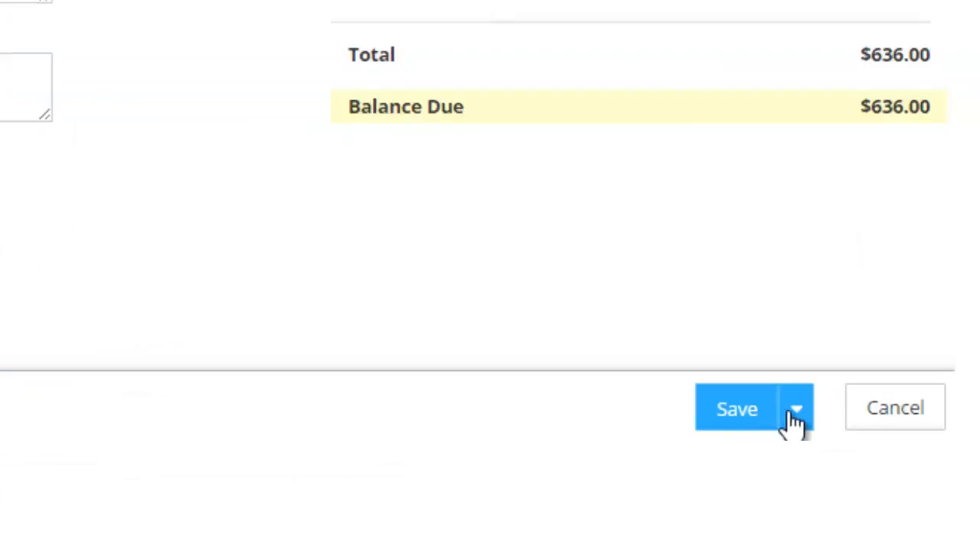
Step: Save the completed customer invoice
click(803, 421)
click(735, 412)
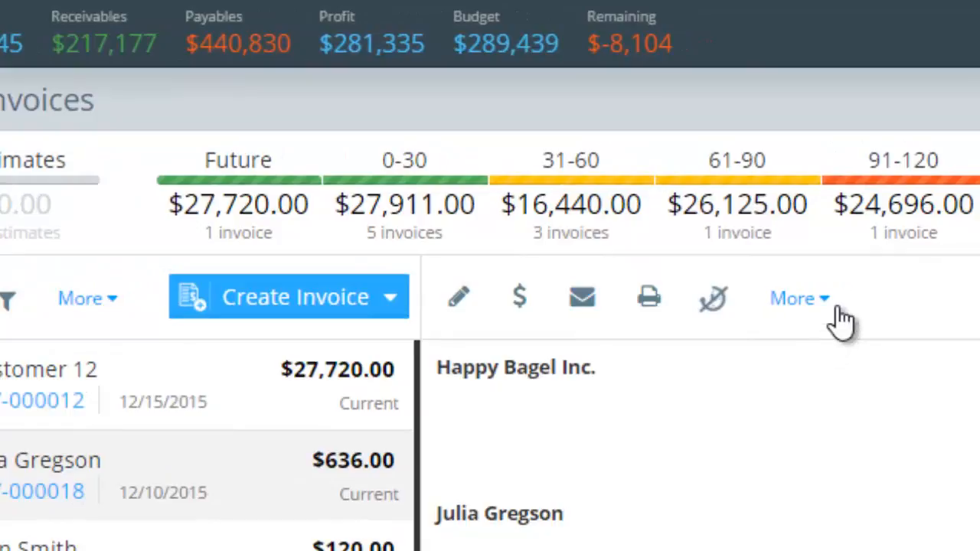
Step: Show the additional actions available for the saved invoice
click(792, 314)
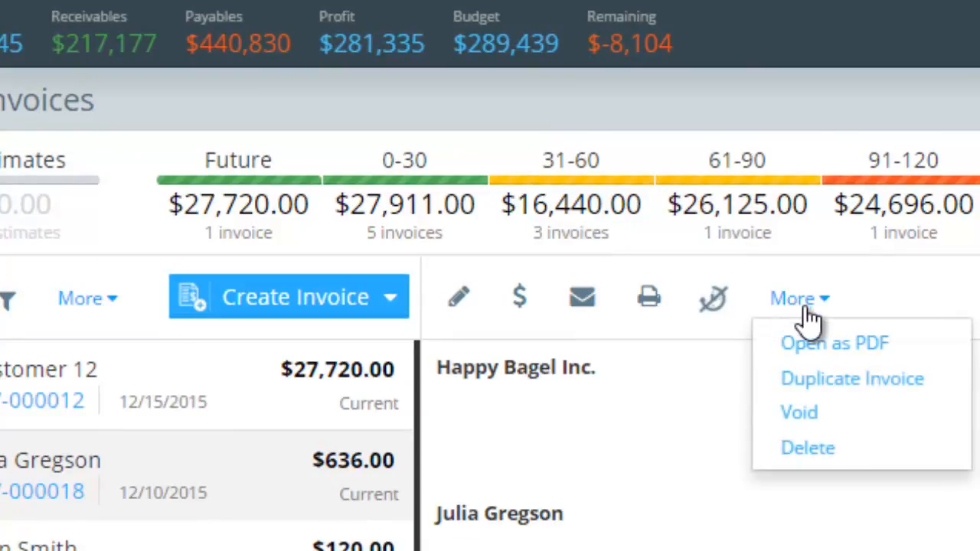